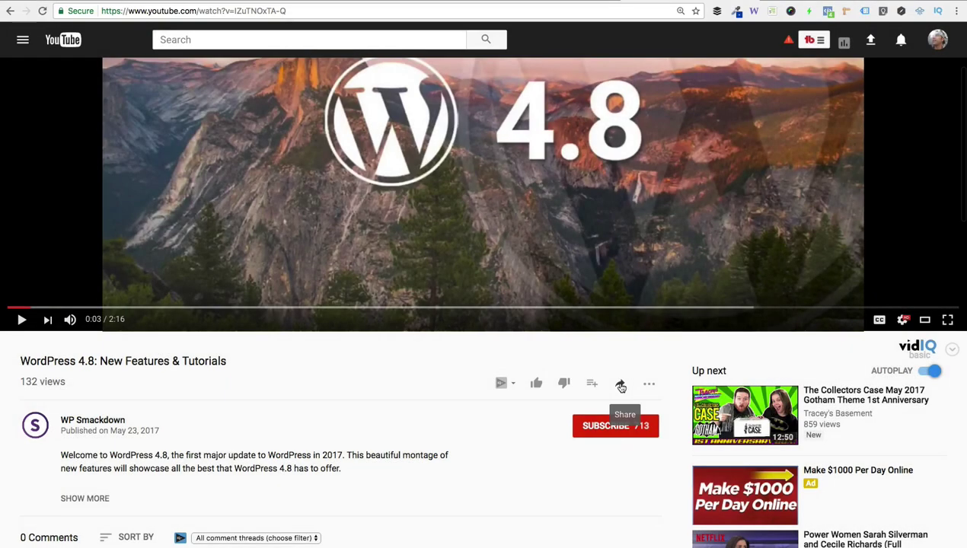
{"action": "left_click", "coordinate": [619, 383]}
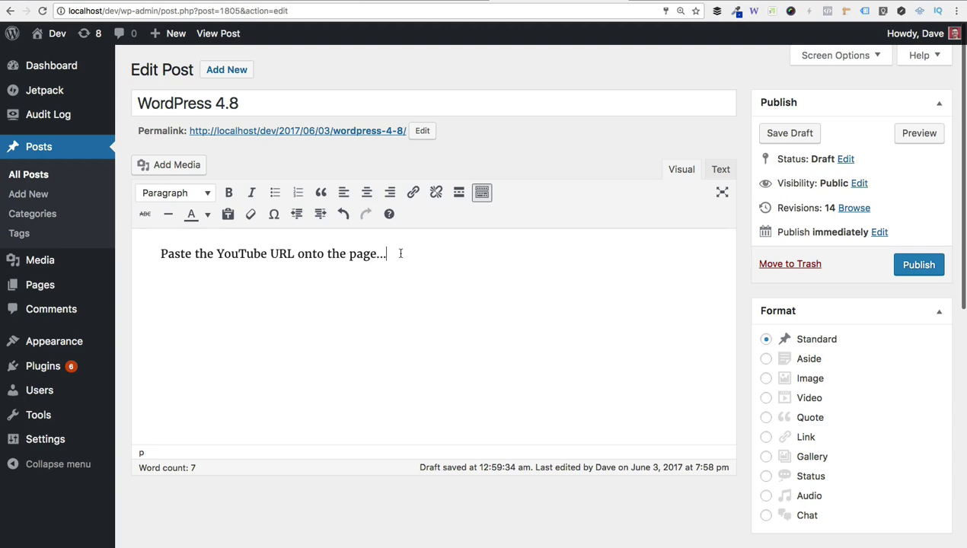
{"action": "key", "text": "Return"}
{"action": "type", "text": "https://www.youtube.com/watch?v=lZoTNOxTA-Q"}
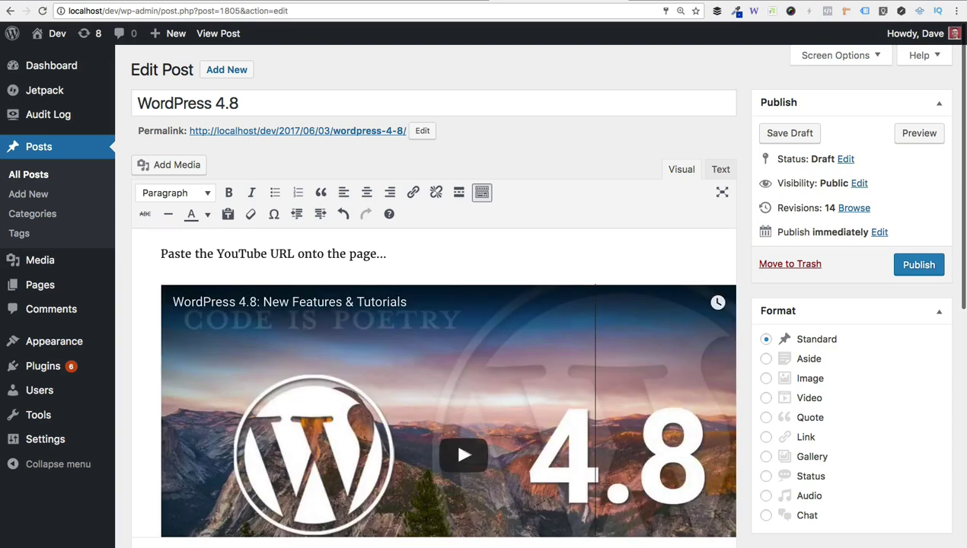
{"action": "scroll", "coordinate": [487, 304], "scroll_direction": "down", "scroll_amount": 1}
{"action": "scroll", "coordinate": [487, 304], "scroll_direction": "down", "scroll_amount": 2}
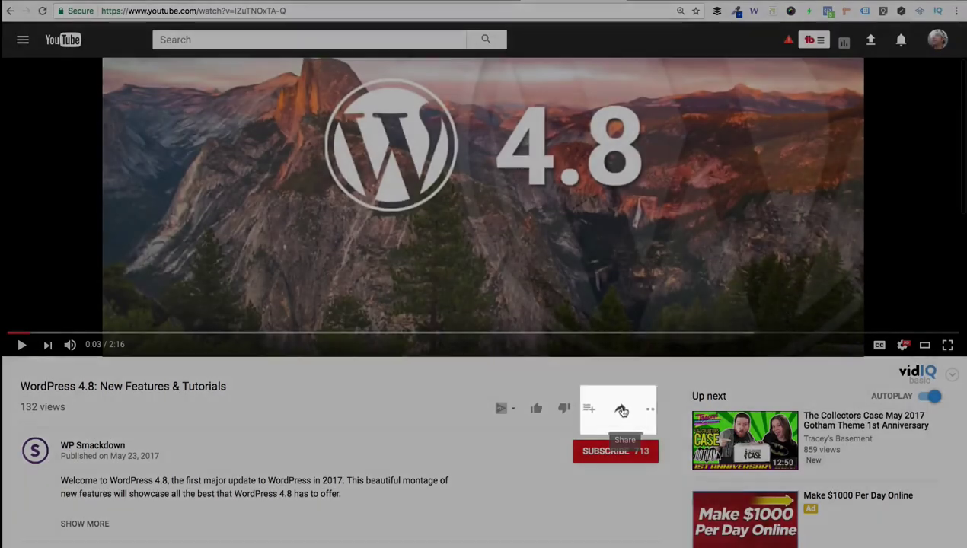
Step: On the video's YouTube page, open the embed version of its share options and copy the iframe code
{"action": "left_click", "coordinate": [620, 409]}
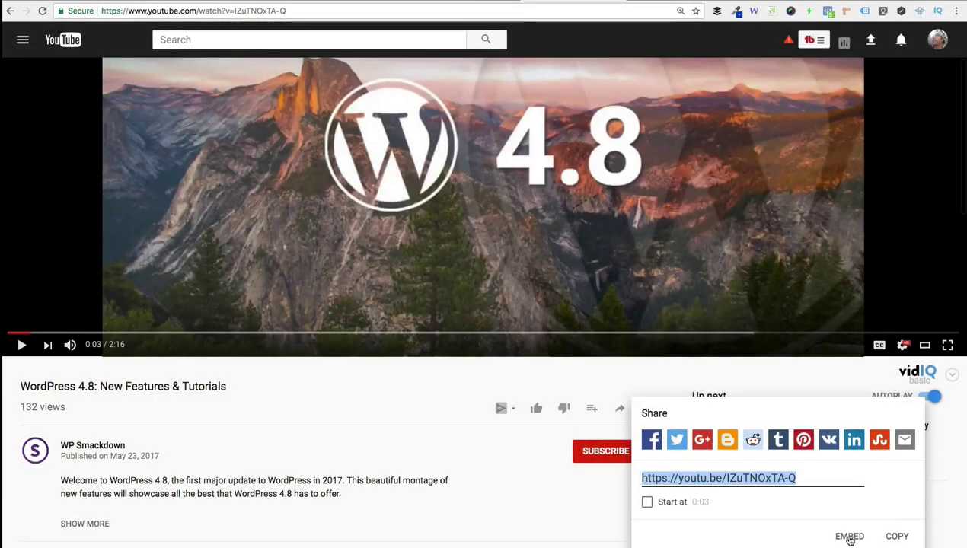
{"action": "left_click", "coordinate": [850, 538]}
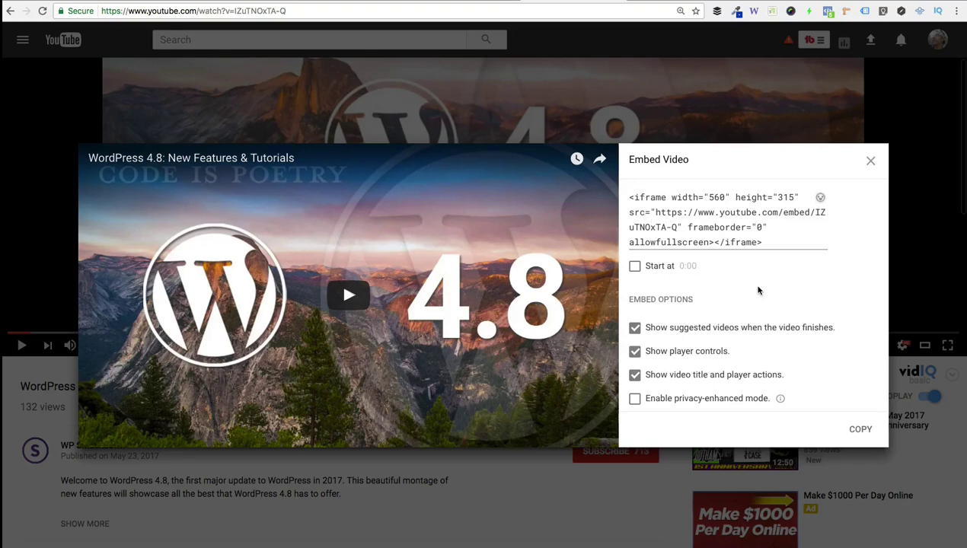
{"action": "left_click", "coordinate": [775, 237]}
{"action": "key", "text": "super+c"}
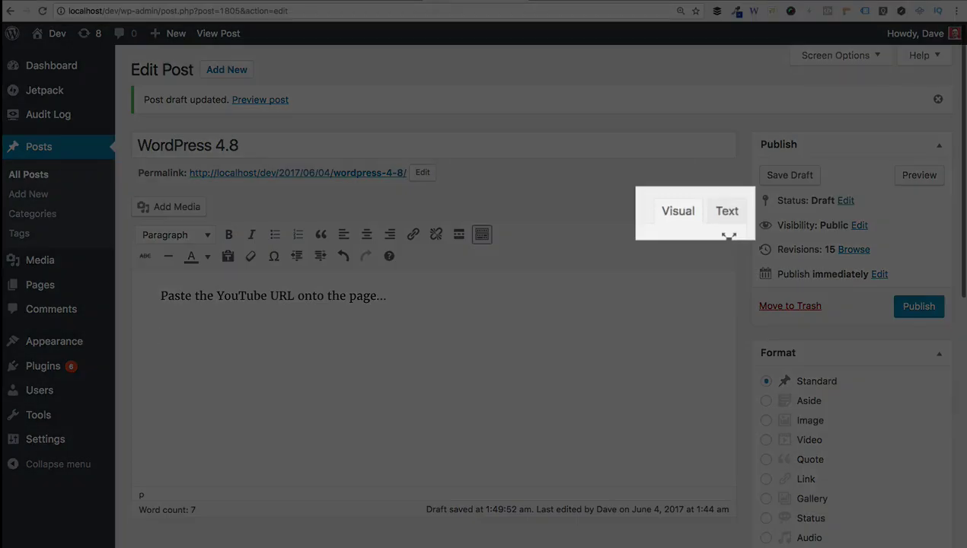
Step: In the WordPress 4.8 post's HTML text view, paste the copied iframe embed code below the existing sentence
{"action": "left_click", "coordinate": [726, 218]}
{"action": "left_click", "coordinate": [252, 319]}
{"action": "key", "text": "BackSpace"}
{"action": "key", "text": "BackSpace"}
{"action": "key", "text": "BackSpace"}
{"action": "key", "text": "BackSpace"}
{"action": "key", "text": "BackSpace"}
{"action": "key", "text": "BackSpace"}
{"action": "key", "text": "BackSpace"}
{"action": "key", "text": "BackSpace"}
{"action": "key", "text": "BackSpace"}
{"action": "key", "text": "BackSpace"}
{"action": "key", "text": "BackSpace"}
{"action": "key", "text": "BackSpace"}
{"action": "key", "text": "BackSpace"}
{"action": "key", "text": "BackSpace"}
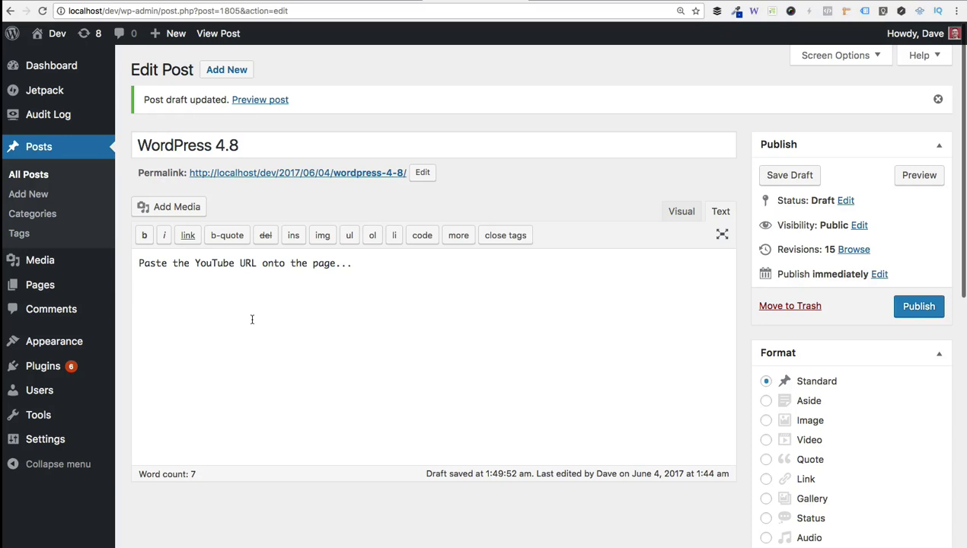
{"action": "key", "text": "super+v"}
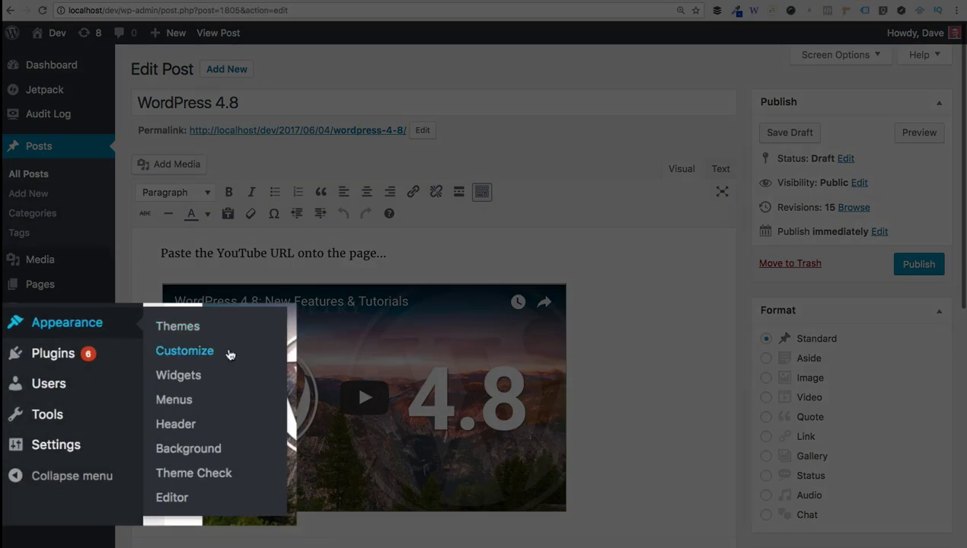
Step: Open the theme customizer's Sidebar widget area and add a Video widget, found by searching for "video"
{"action": "left_click", "coordinate": [229, 355]}
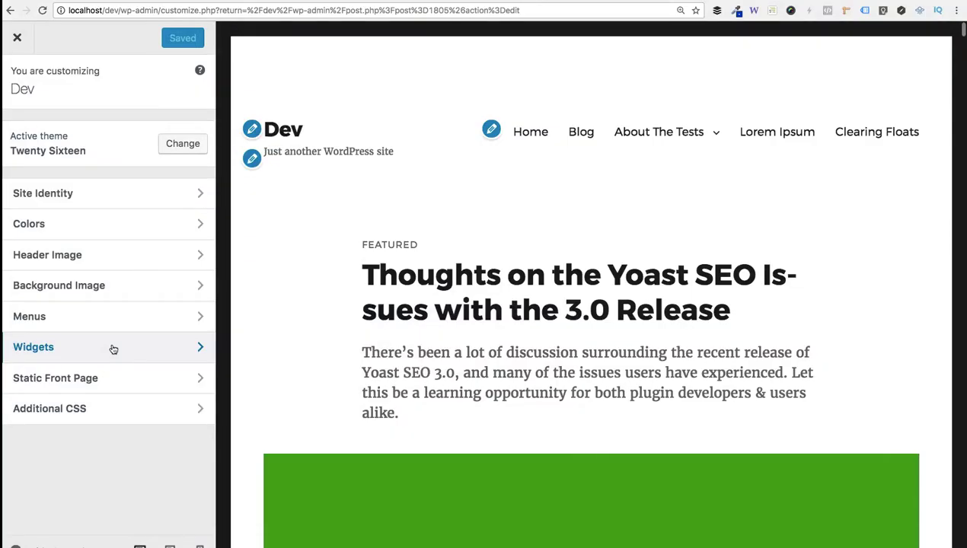
{"action": "left_click", "coordinate": [112, 348]}
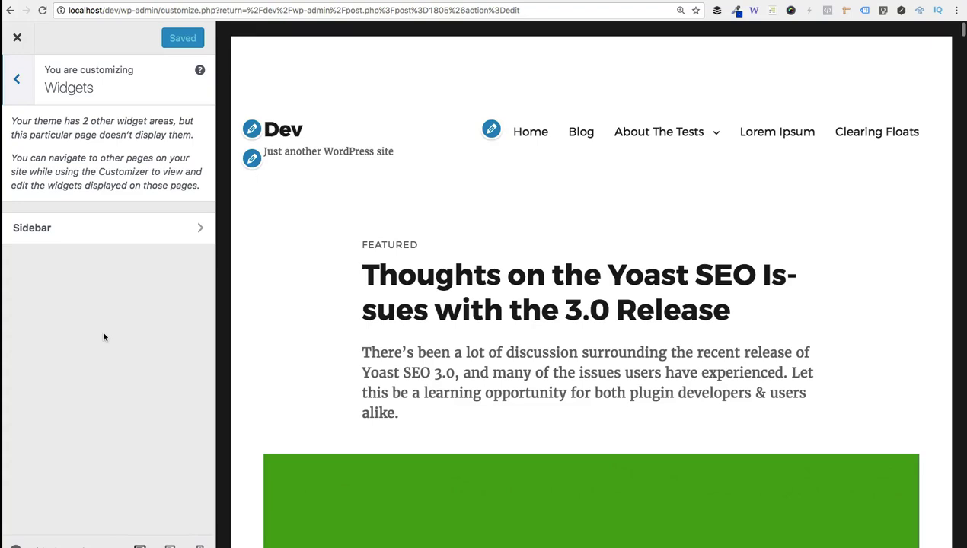
{"action": "left_click", "coordinate": [94, 239]}
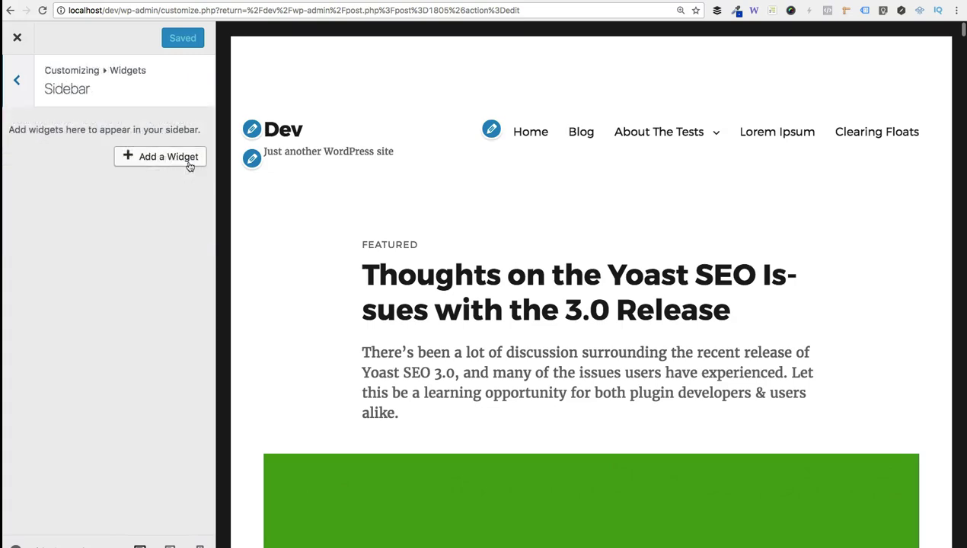
{"action": "left_click", "coordinate": [189, 167]}
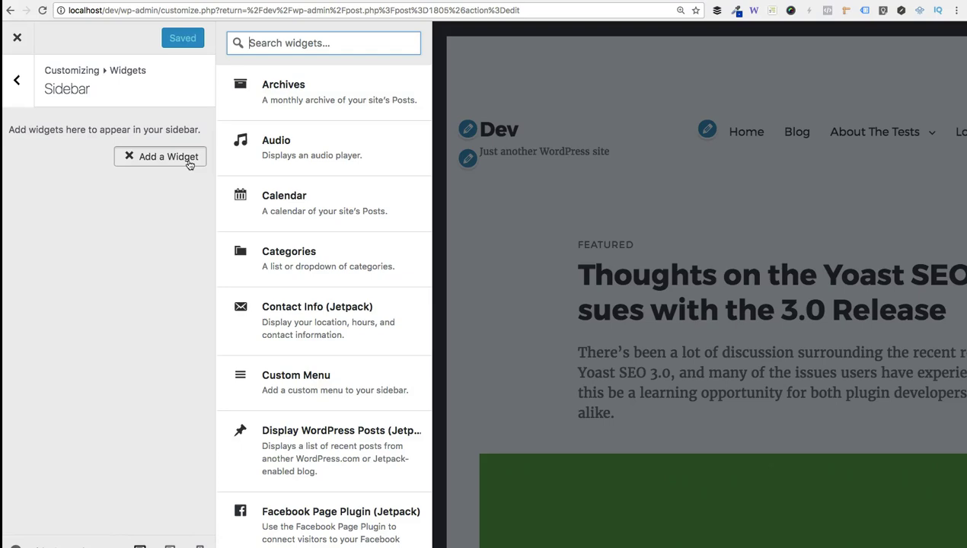
{"action": "type", "text": "video"}
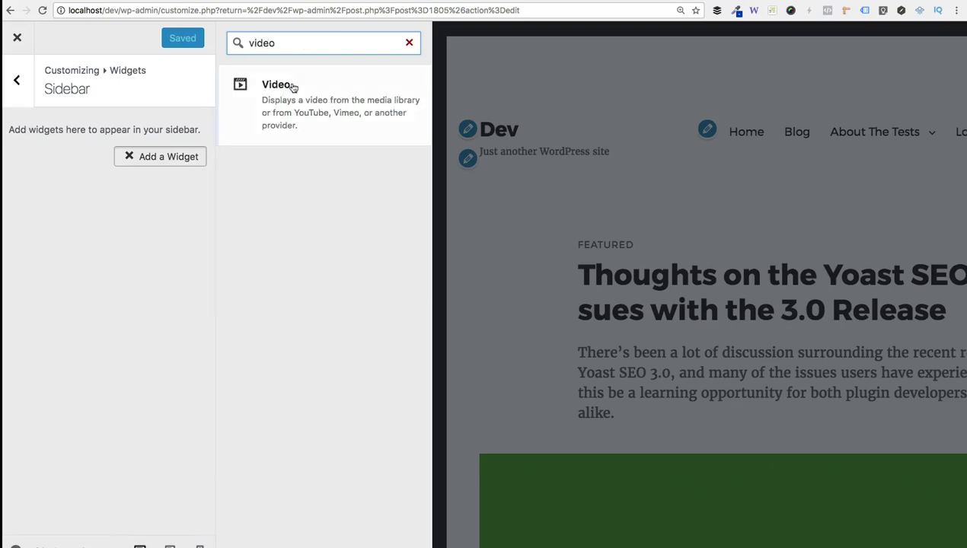
{"action": "left_click", "coordinate": [279, 102]}
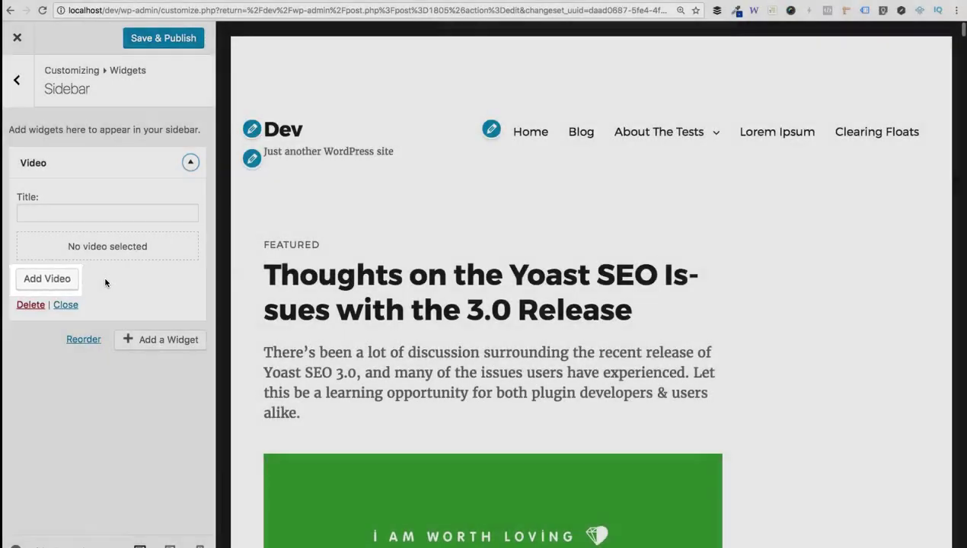
{"action": "left_click", "coordinate": [47, 277]}
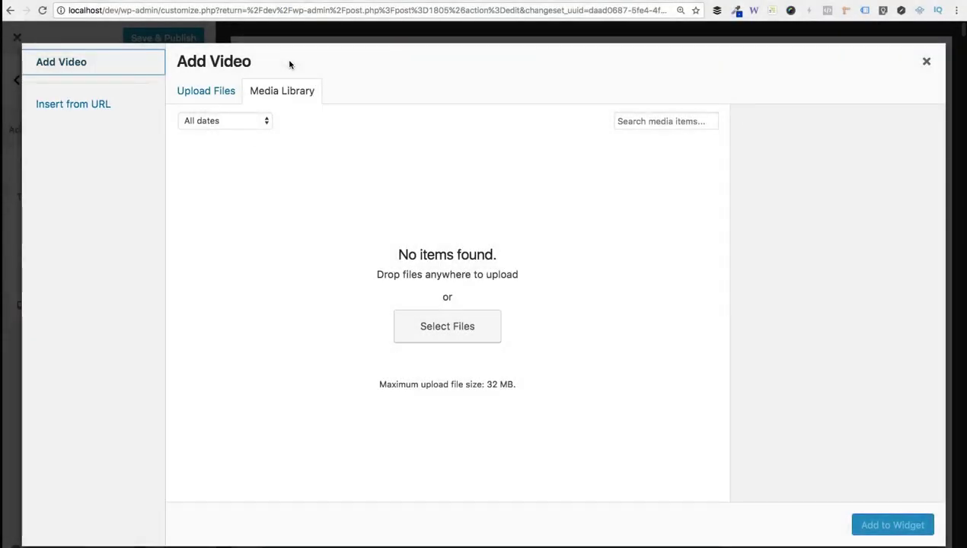
{"action": "left_click", "coordinate": [75, 104]}
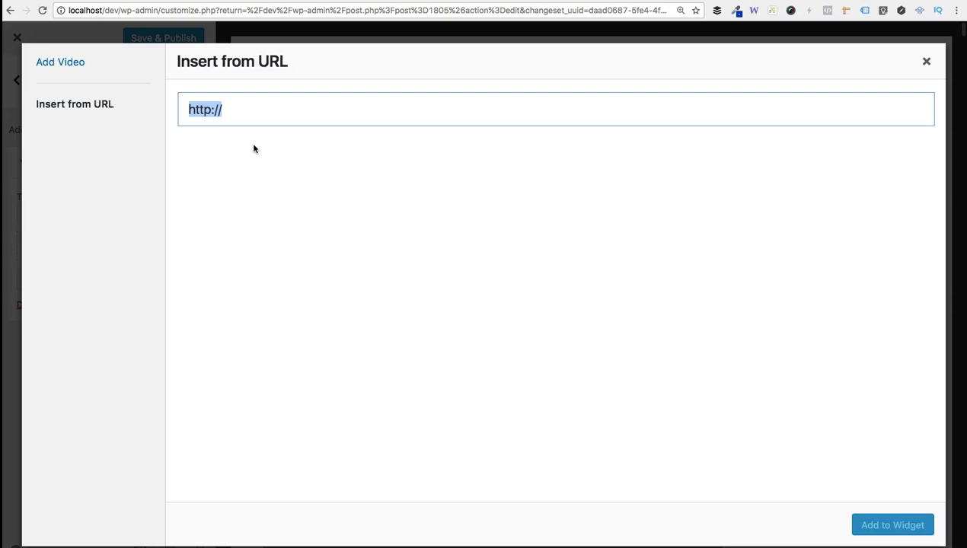
{"action": "type", "text": "https://www.youtube.com/watch?v=lZuTNOxTA-Q"}
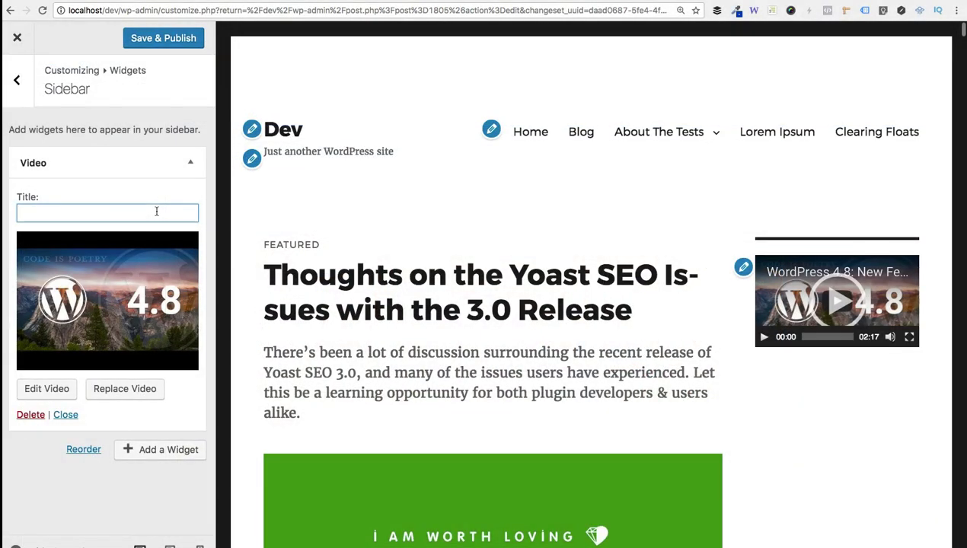
Step: Title the sidebar's Video widget "My Awesome Video"
{"action": "type", "text": "My Awesome Vid"}
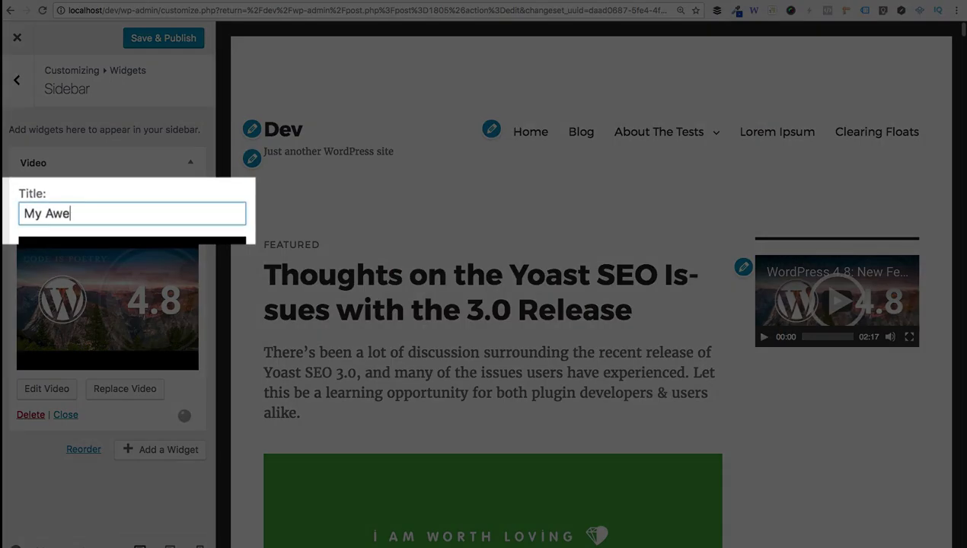
{"action": "type", "text": "eo"}
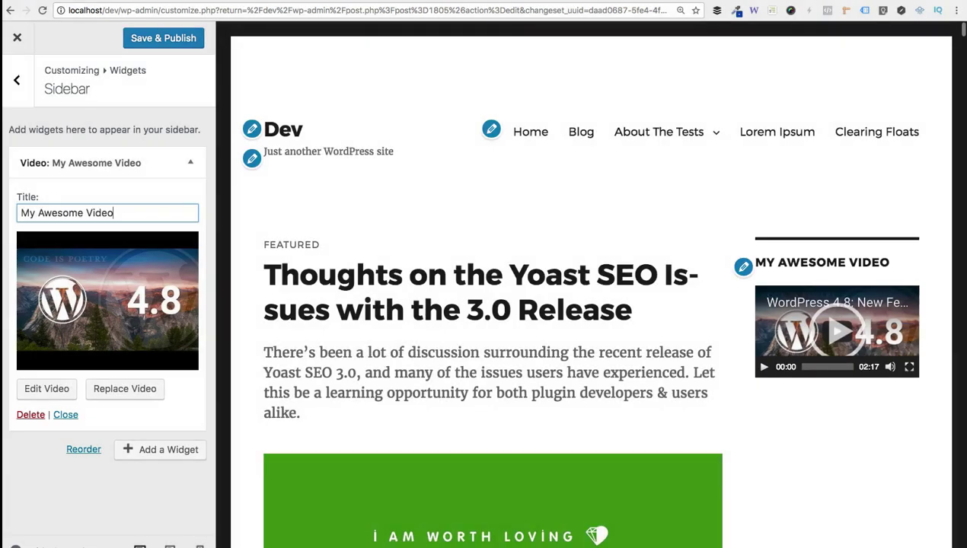
{"action": "left_click", "coordinate": [168, 125]}
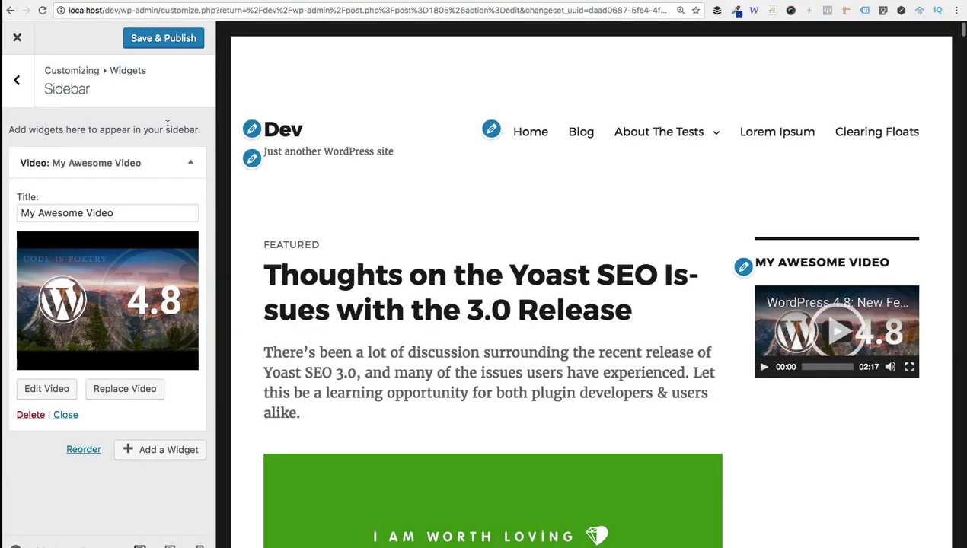